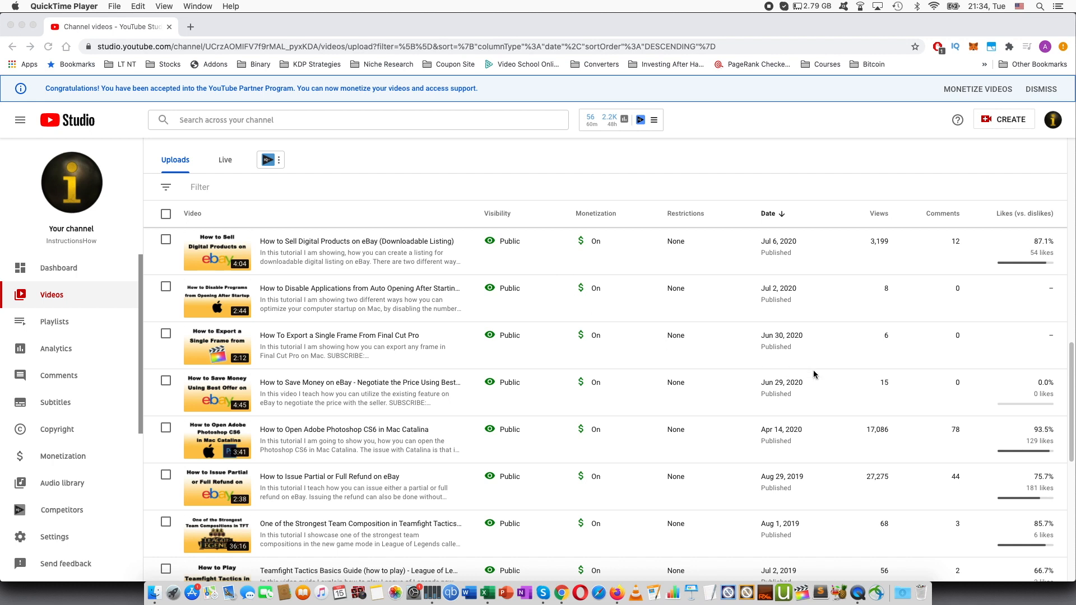
# Open the details of the video "How to Exclude Shipping Locations on eBay" in a new browser tab.
pyautogui.click(1073, 361)
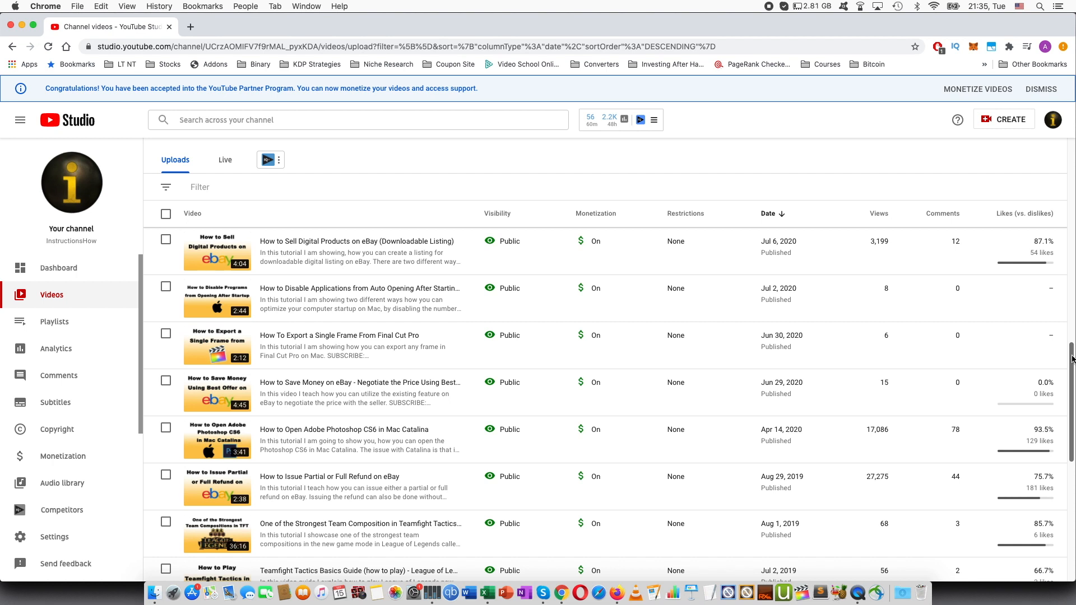
pyautogui.moveTo(1072, 359); pyautogui.dragTo(1066, 126)
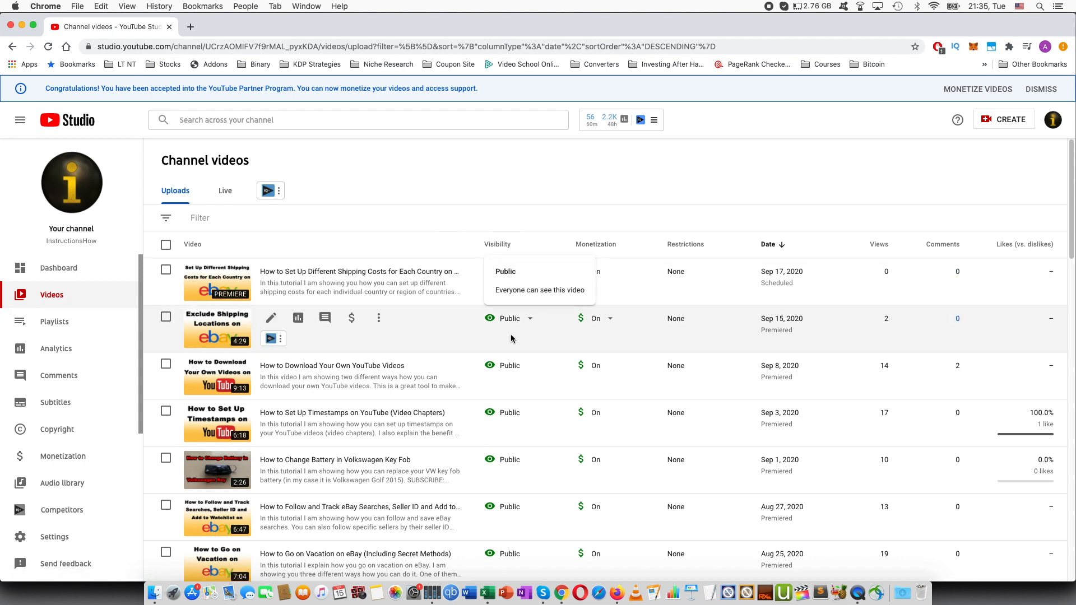
pyautogui.rightClick(270, 318)
pyautogui.click(319, 323)
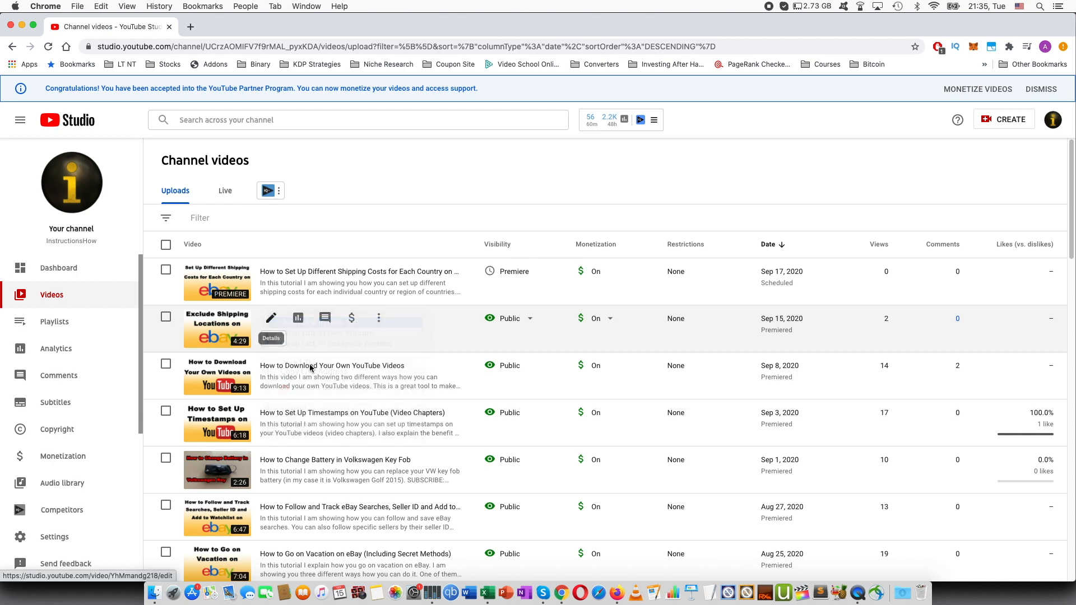
pyautogui.click(229, 30)
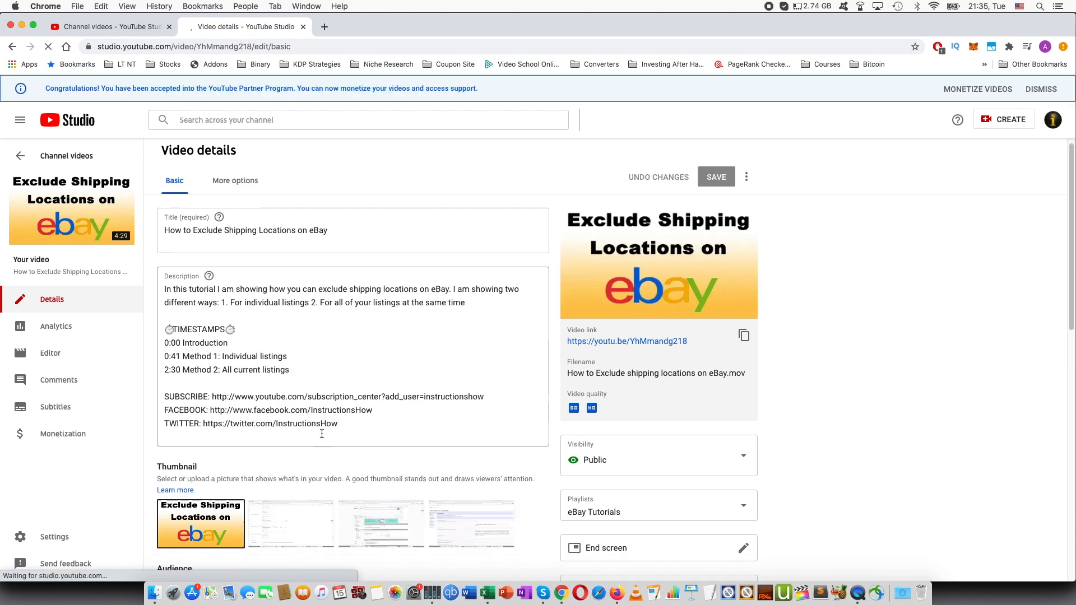
pyautogui.click(195, 397)
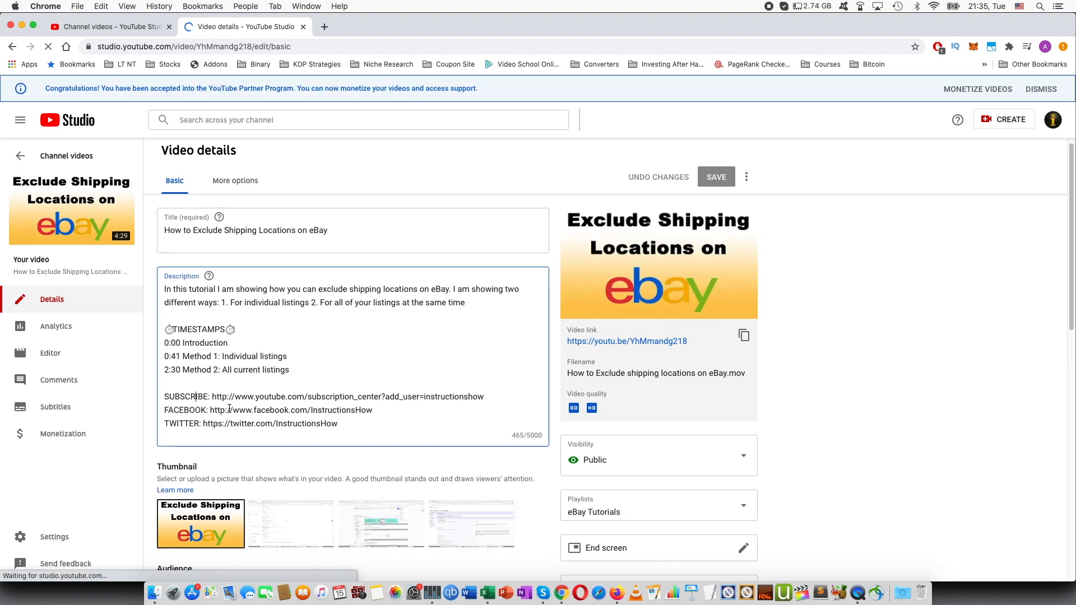
pyautogui.click(212, 423)
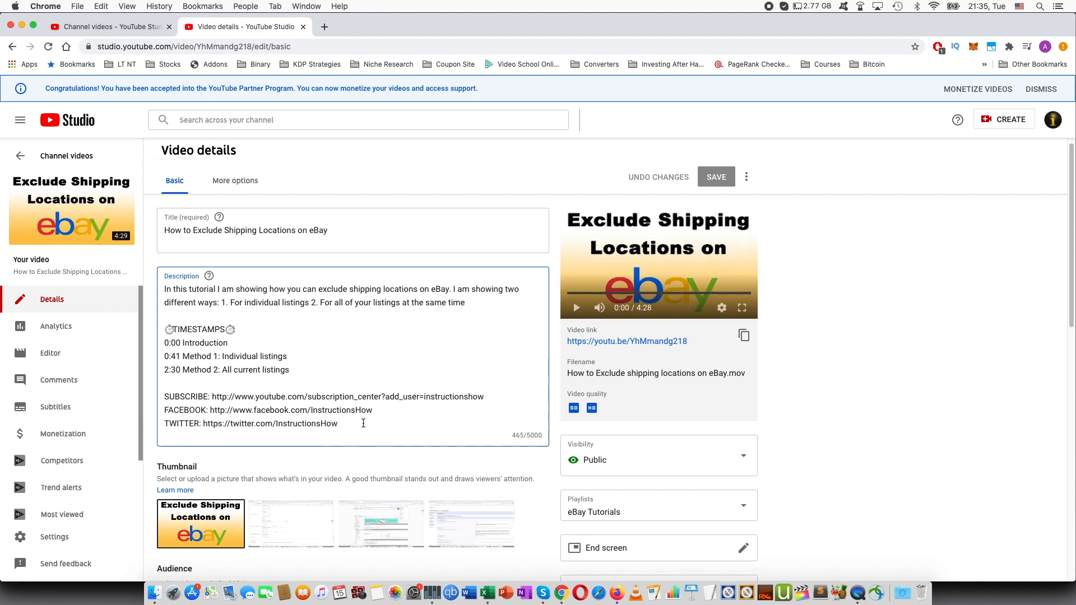
pyautogui.moveTo(361, 424); pyautogui.dragTo(163, 424)
pyautogui.press('super+a')
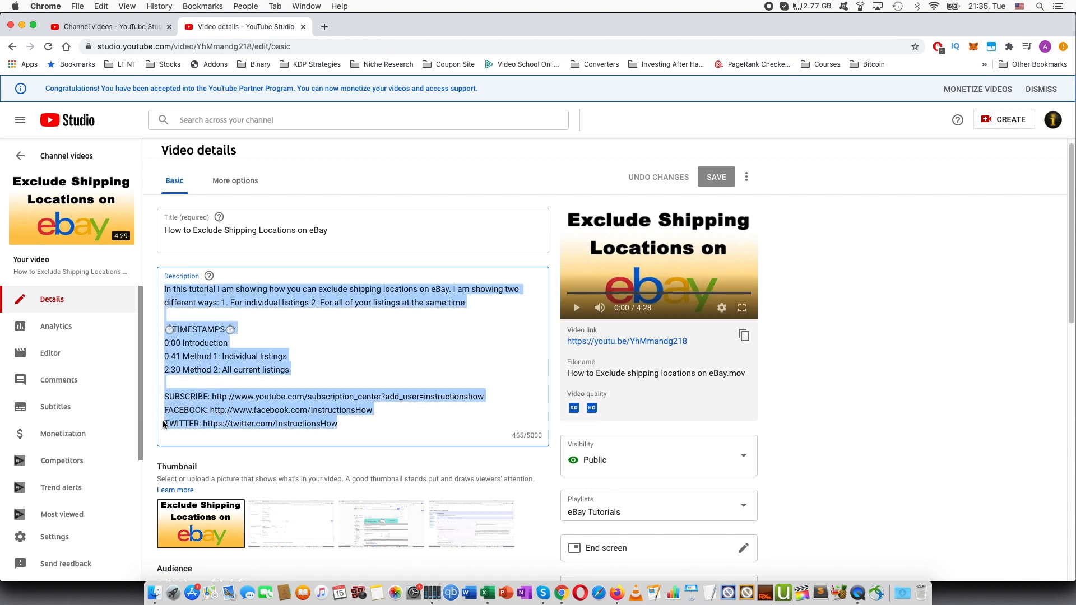
pyautogui.click(216, 426)
pyautogui.moveTo(348, 424); pyautogui.dragTo(166, 424)
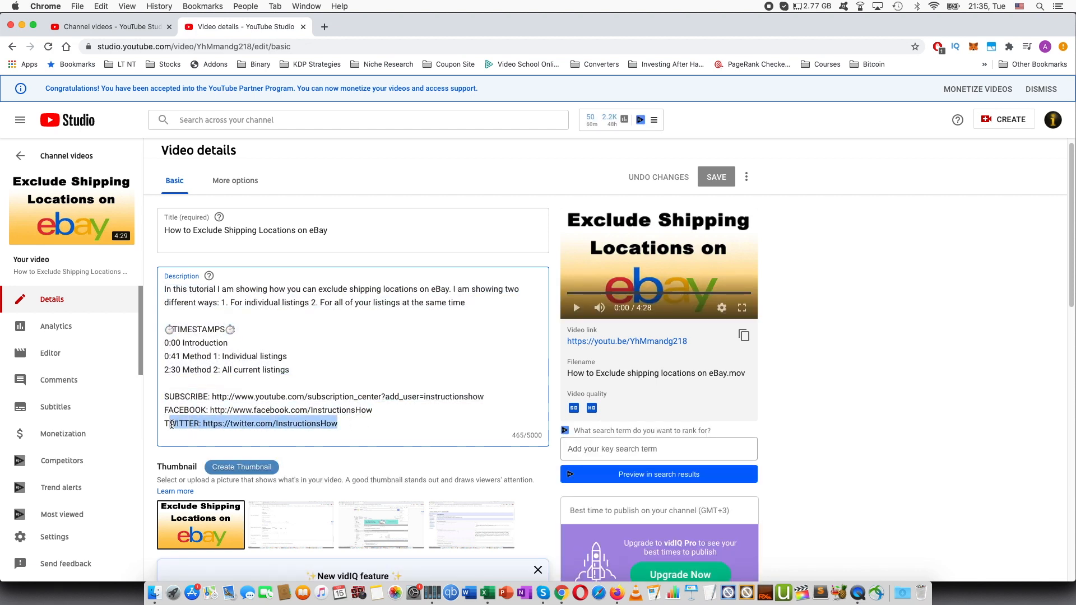
pyautogui.press('super+a')
pyautogui.click(208, 424)
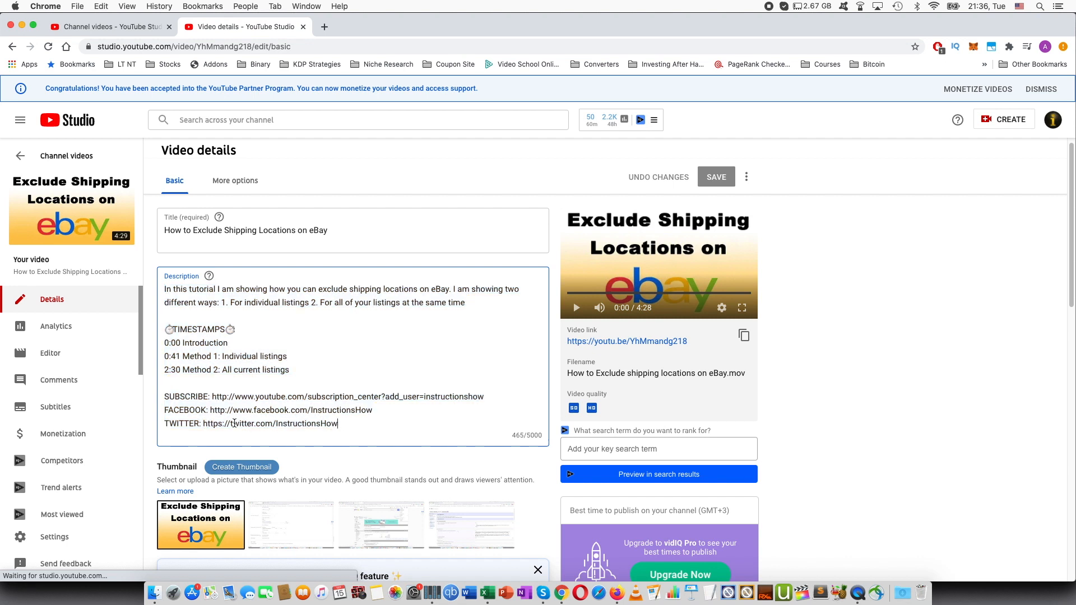
pyautogui.moveTo(338, 424); pyautogui.dragTo(167, 423)
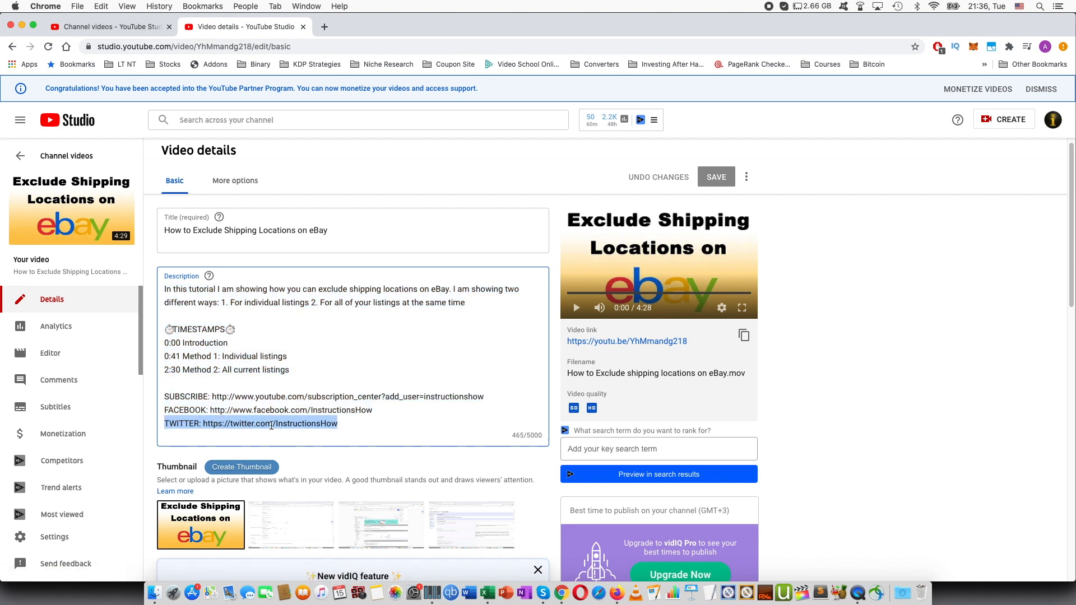
pyautogui.click(112, 27)
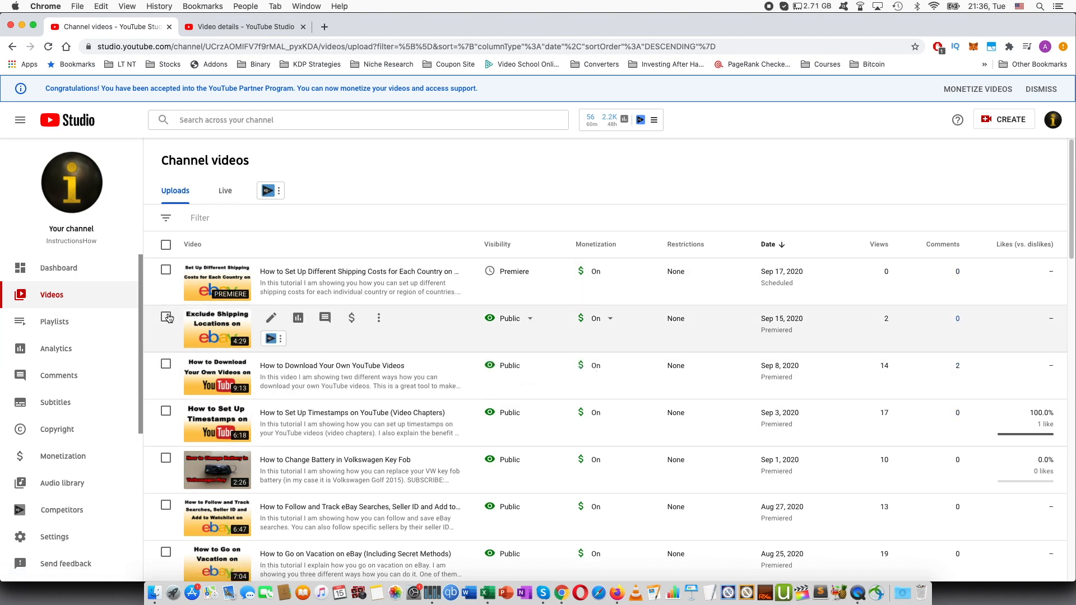
pyautogui.click(166, 246)
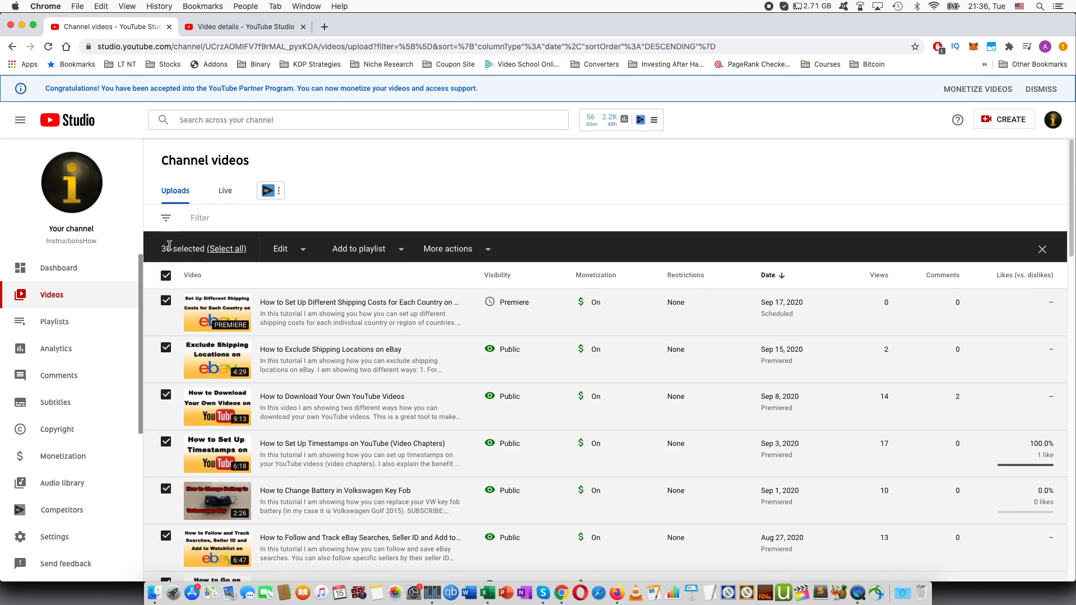
pyautogui.click(221, 255)
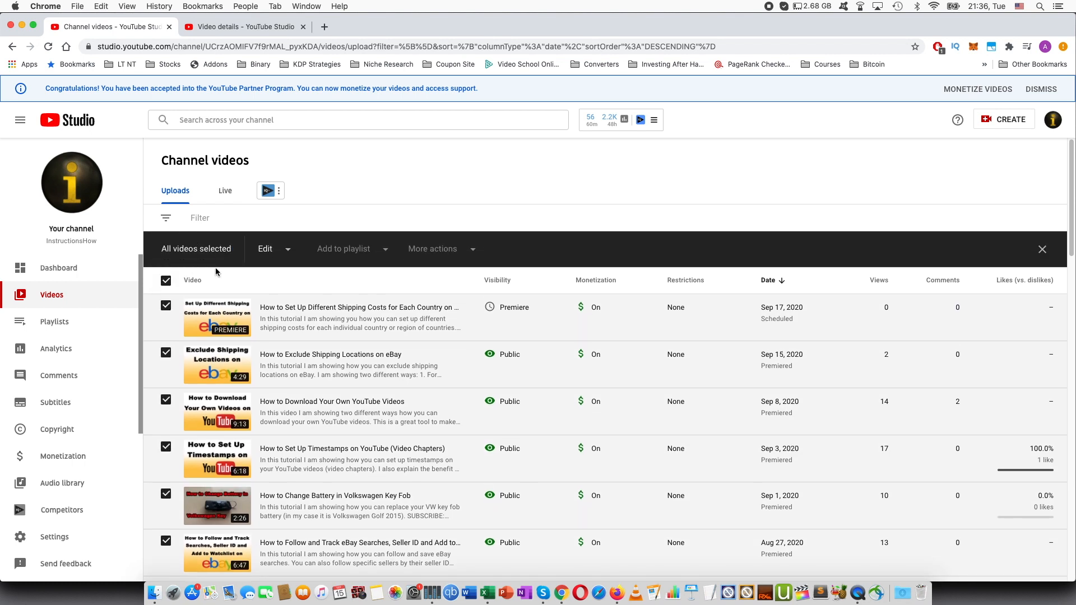
pyautogui.click(166, 280)
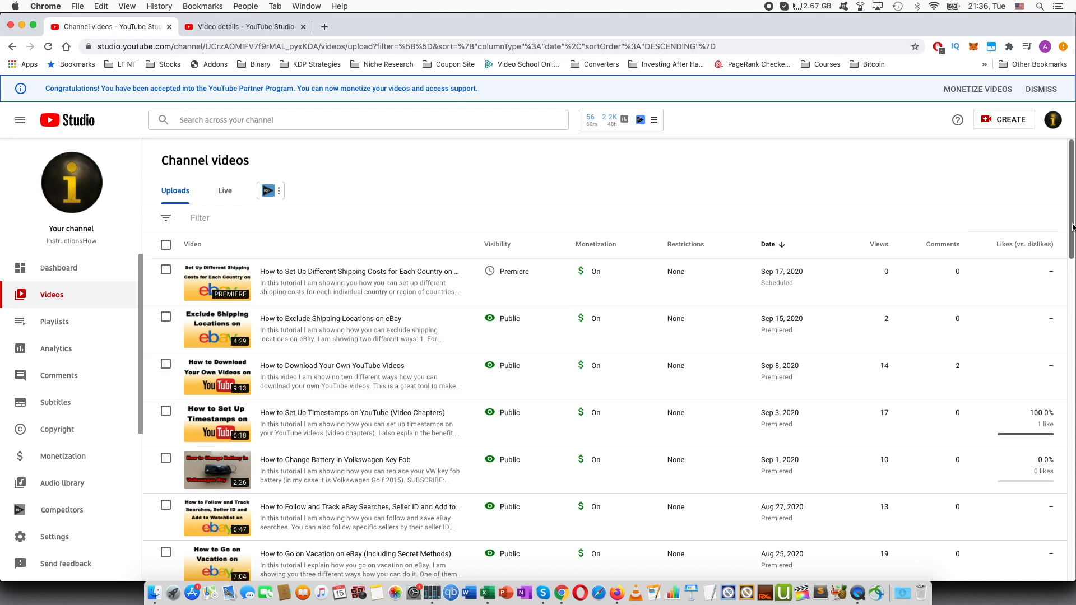
# Select the videos on excluding eBay shipping locations and downloading your own YouTube videos, and start a bulk edit of their descriptions.
pyautogui.click(166, 317)
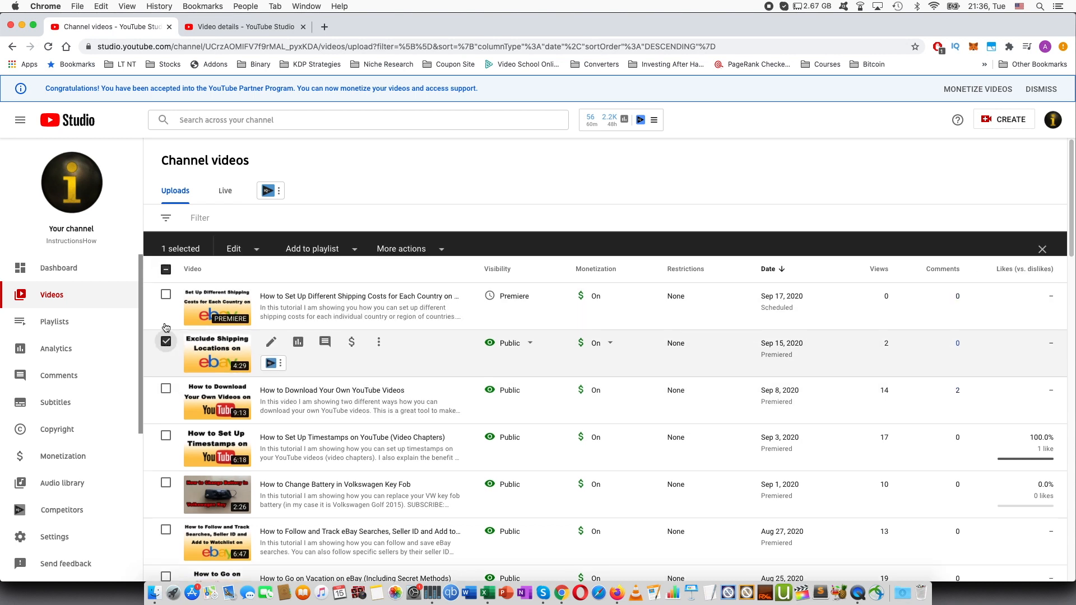
pyautogui.click(166, 400)
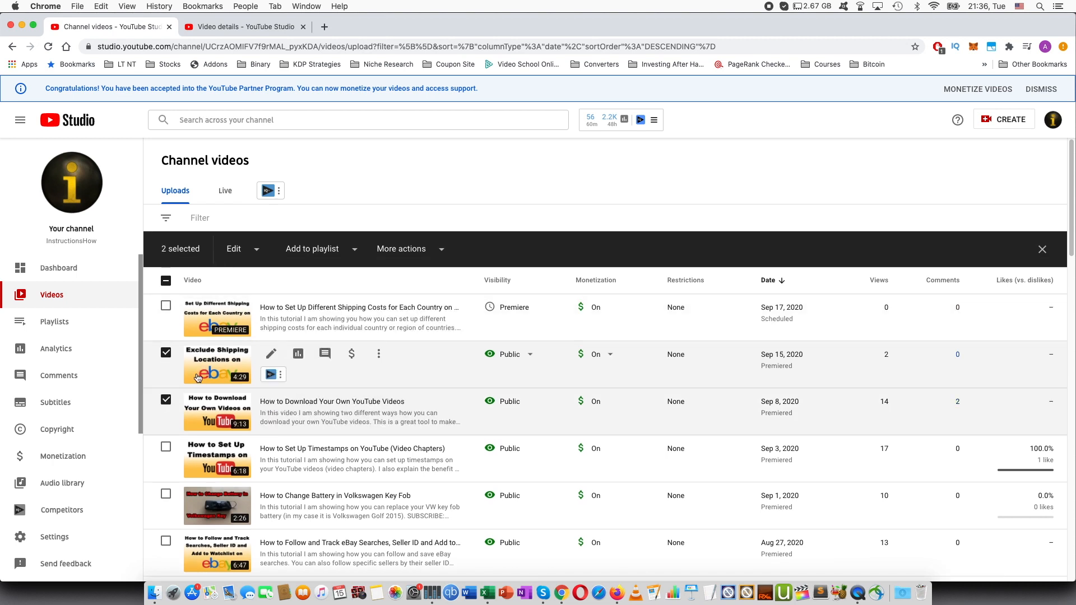
pyautogui.click(252, 256)
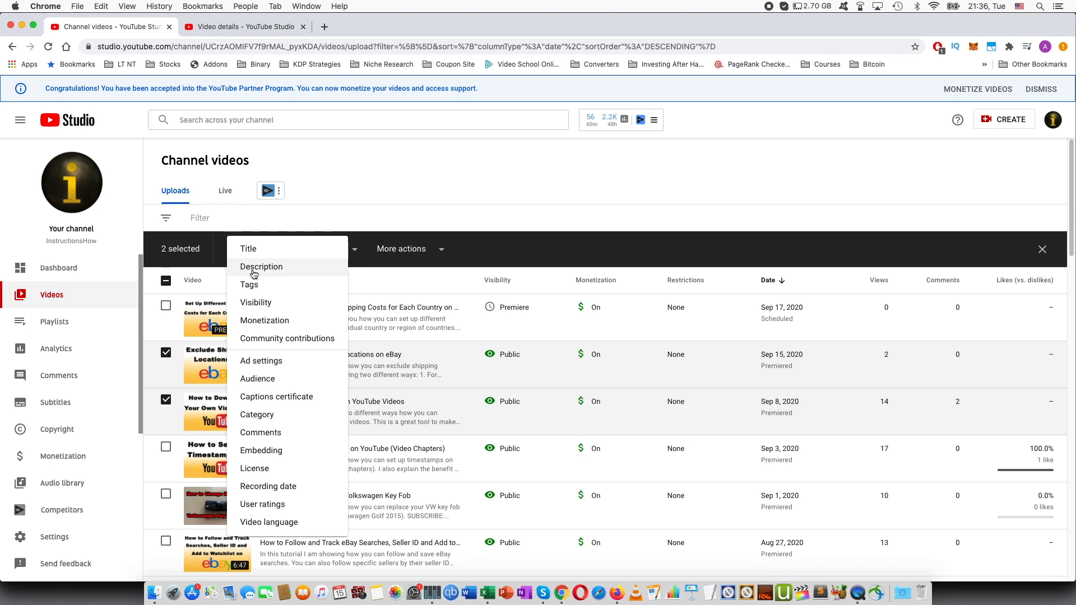
pyautogui.click(254, 268)
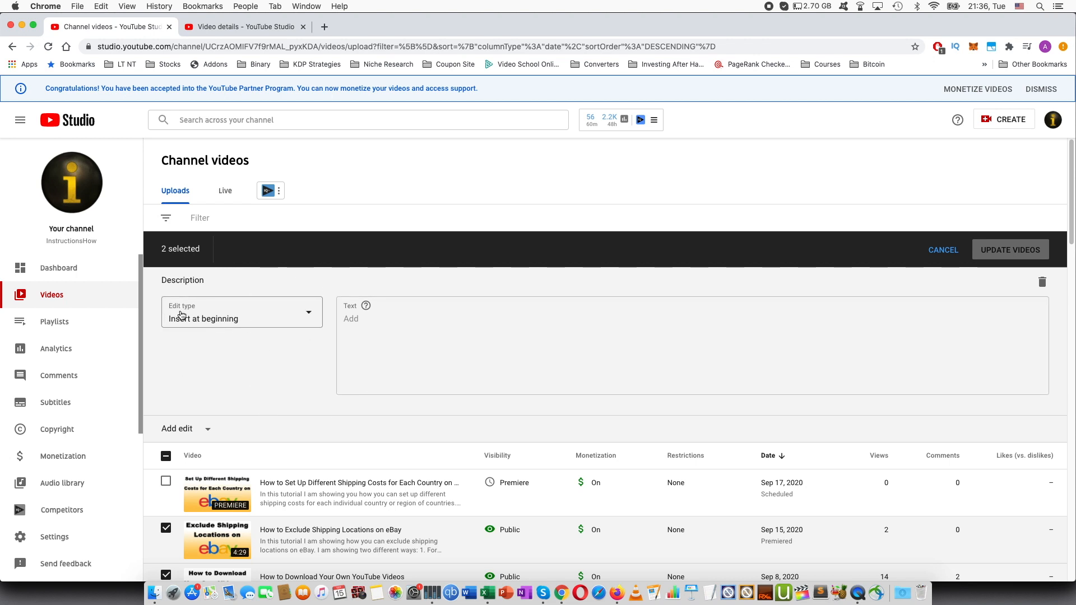
pyautogui.click(200, 326)
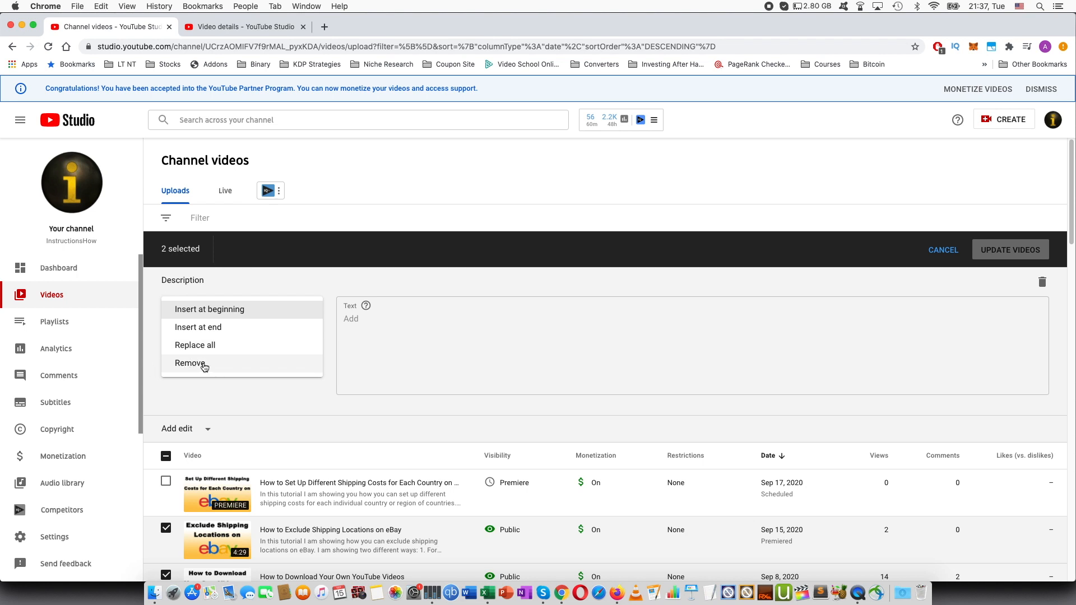
pyautogui.click(224, 364)
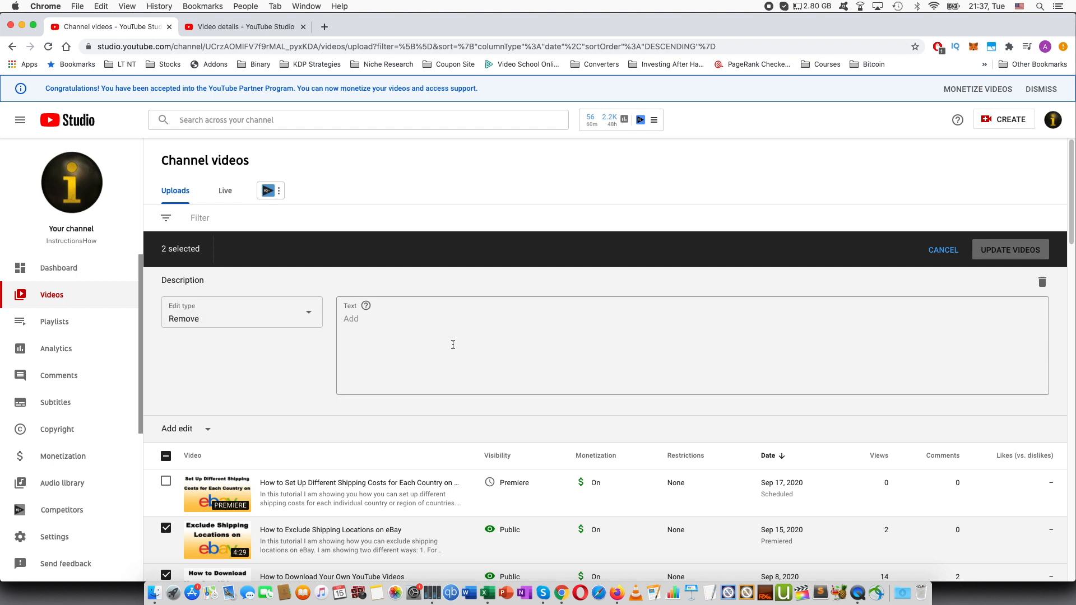
pyautogui.click(346, 331)
pyautogui.write('TWITTER: https://twitter.com/InstructionsHow')
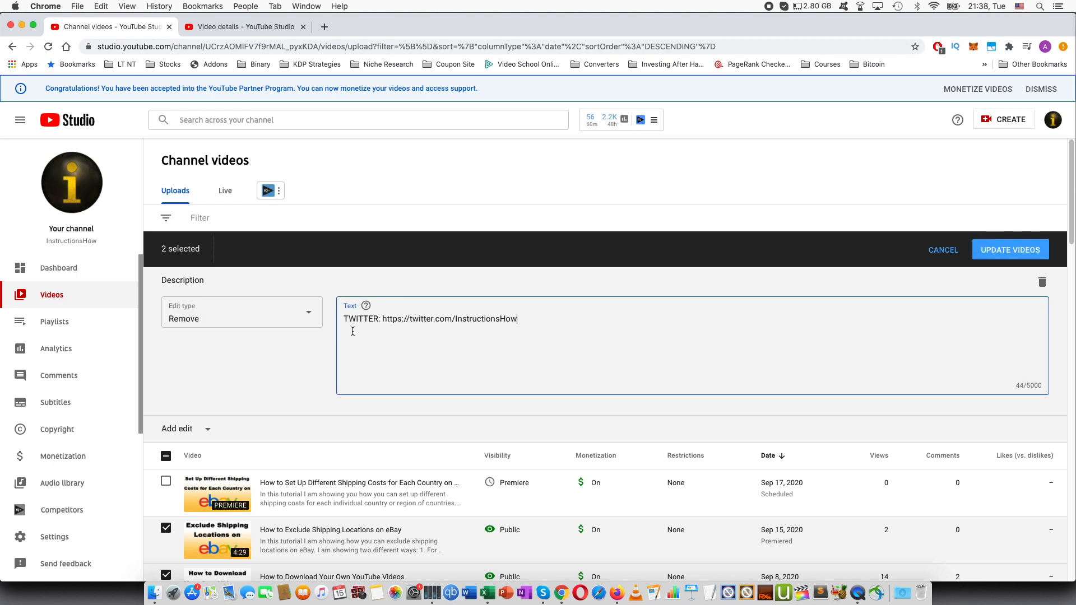
pyautogui.scroll(-1, 419, 337)
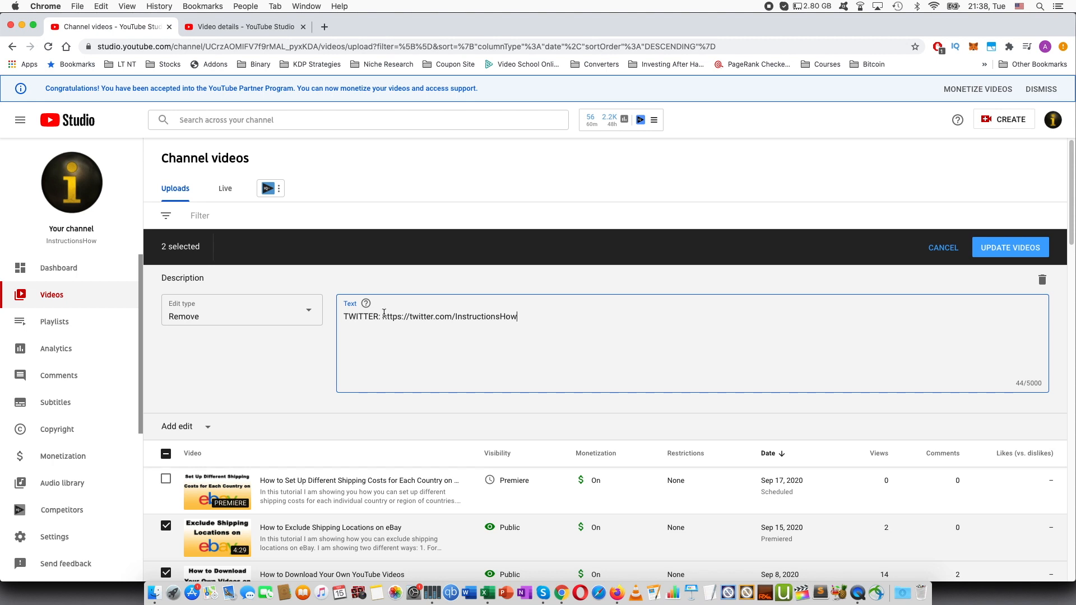
pyautogui.moveTo(367, 304)
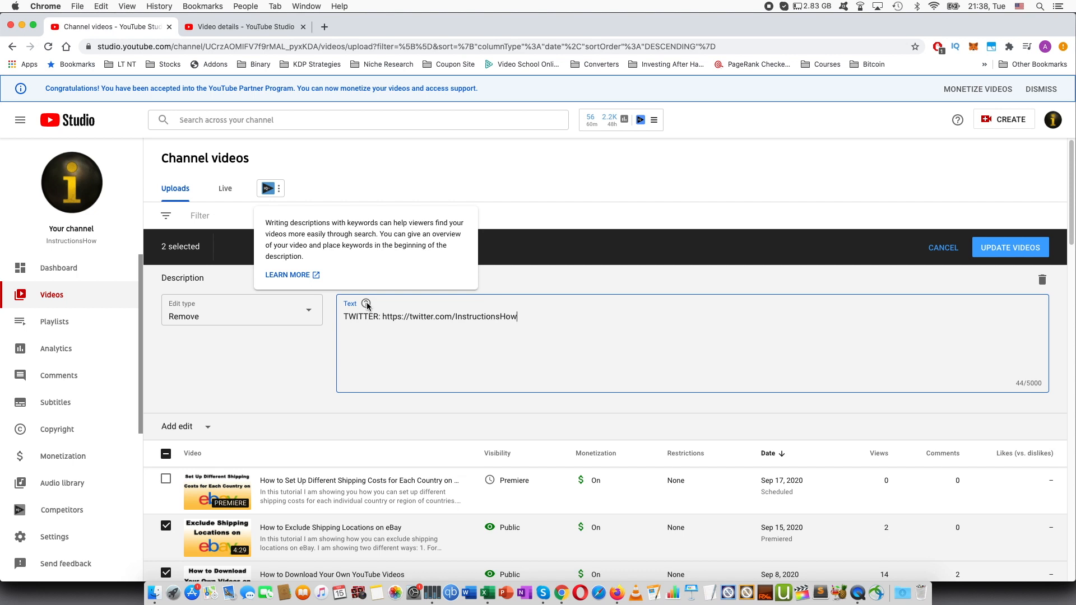
# Apply the Twitter line removal to the two selected videos, acknowledging the implications of the action.
pyautogui.click(976, 252)
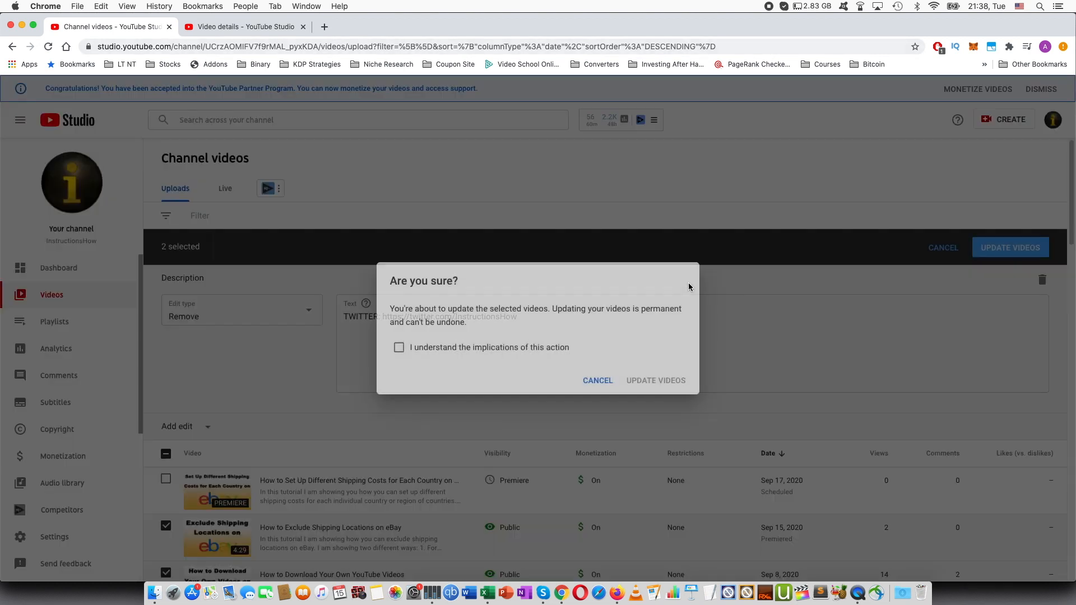
pyautogui.click(487, 349)
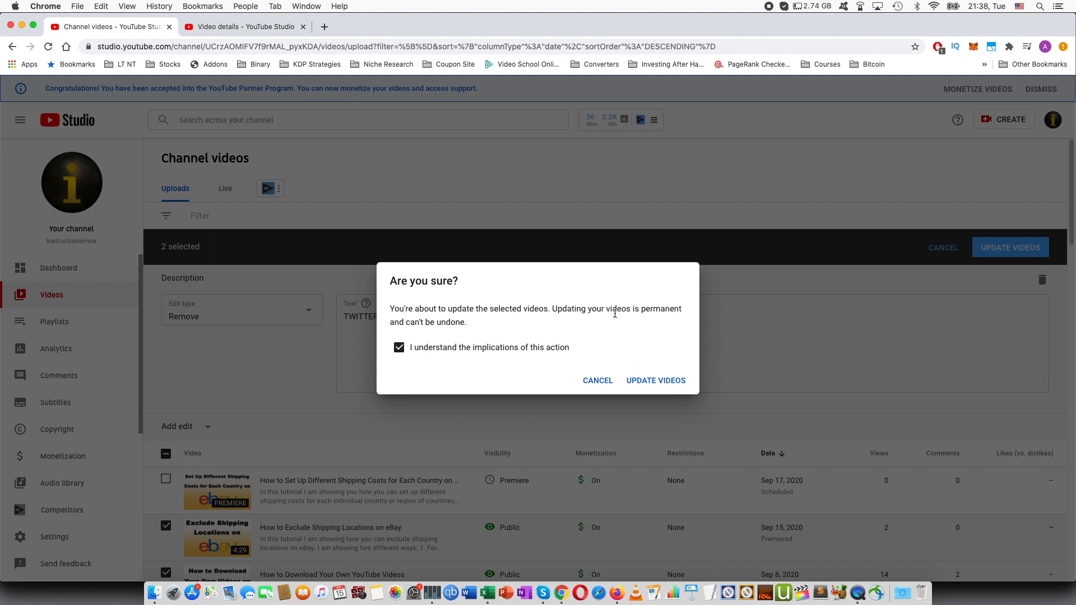
pyautogui.click(660, 381)
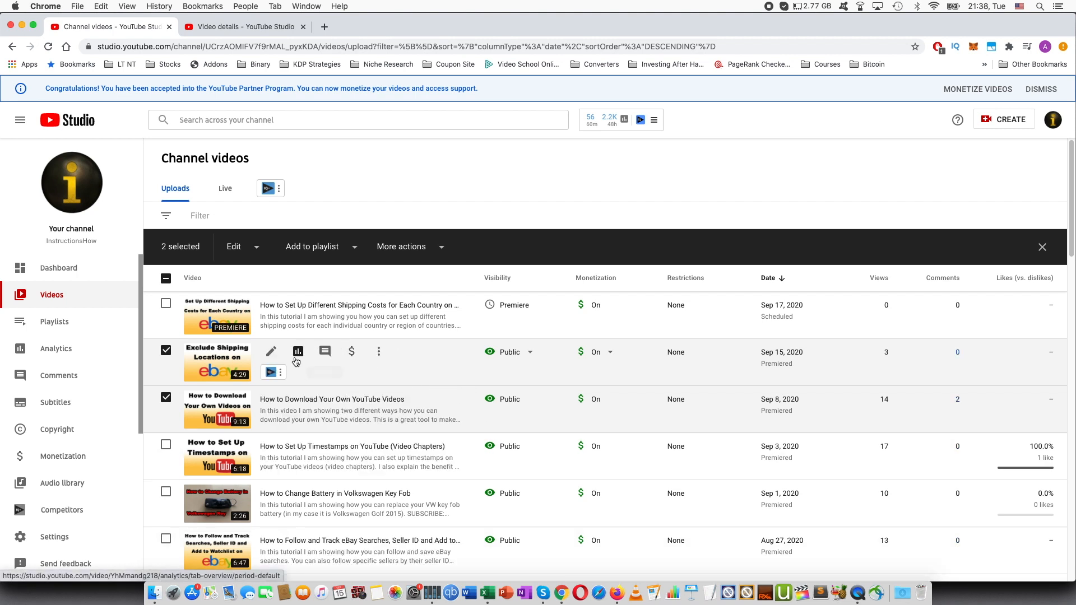
# Open the details of the video on excluding eBay shipping locations in another tab and check its description for the Twitter line.
pyautogui.rightClick(271, 357)
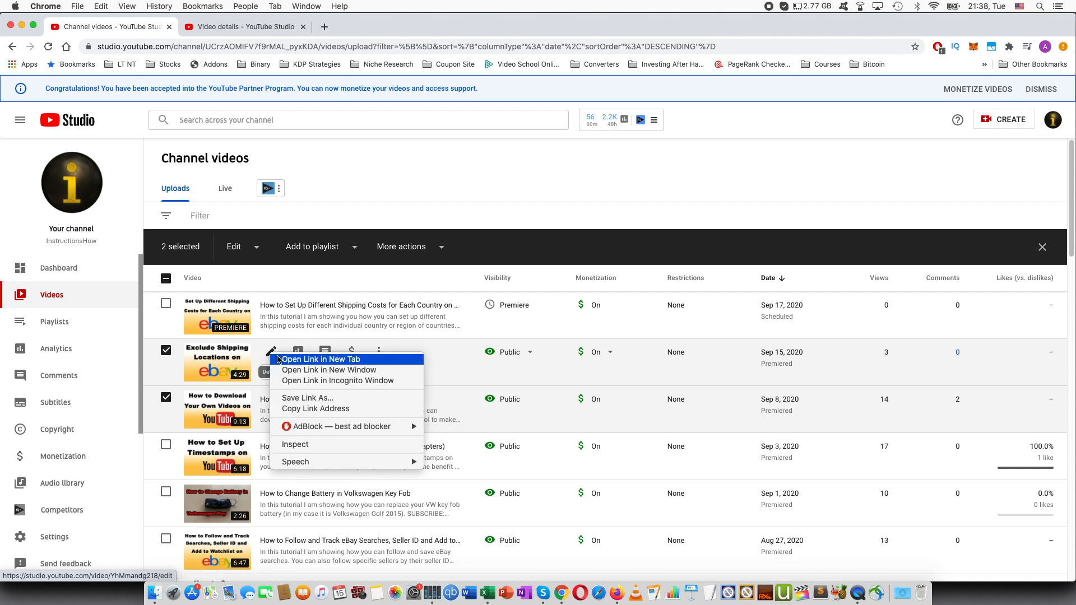
pyautogui.click(297, 361)
pyautogui.click(351, 28)
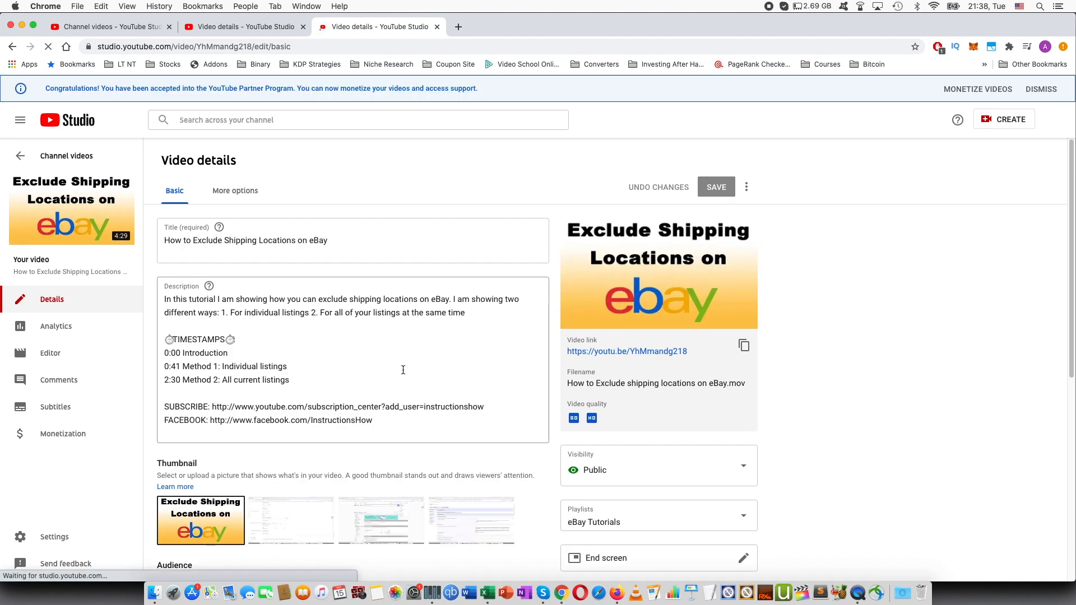
pyautogui.click(177, 415)
pyautogui.press('super+a')
pyautogui.click(269, 403)
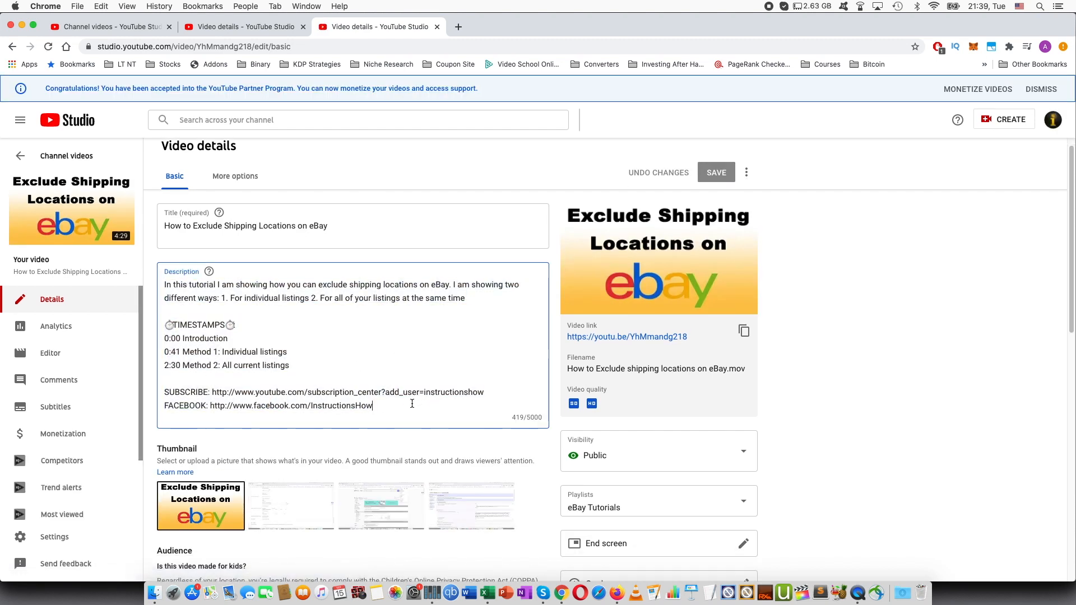
pyautogui.scroll(-7, 402, 414)
pyautogui.scroll(6, 447, 381)
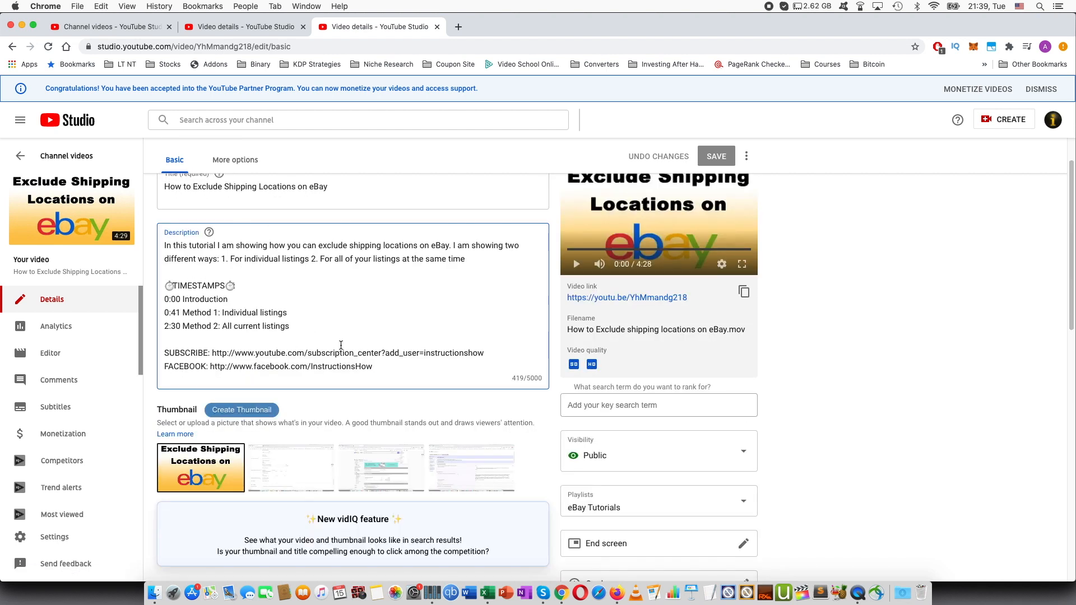
pyautogui.click(112, 27)
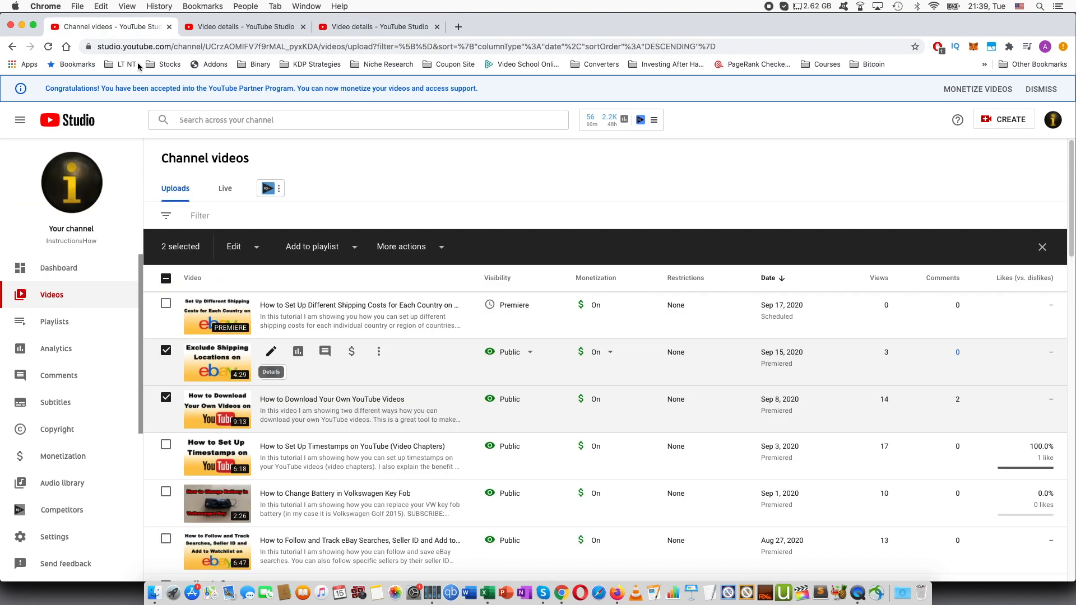
pyautogui.click(234, 257)
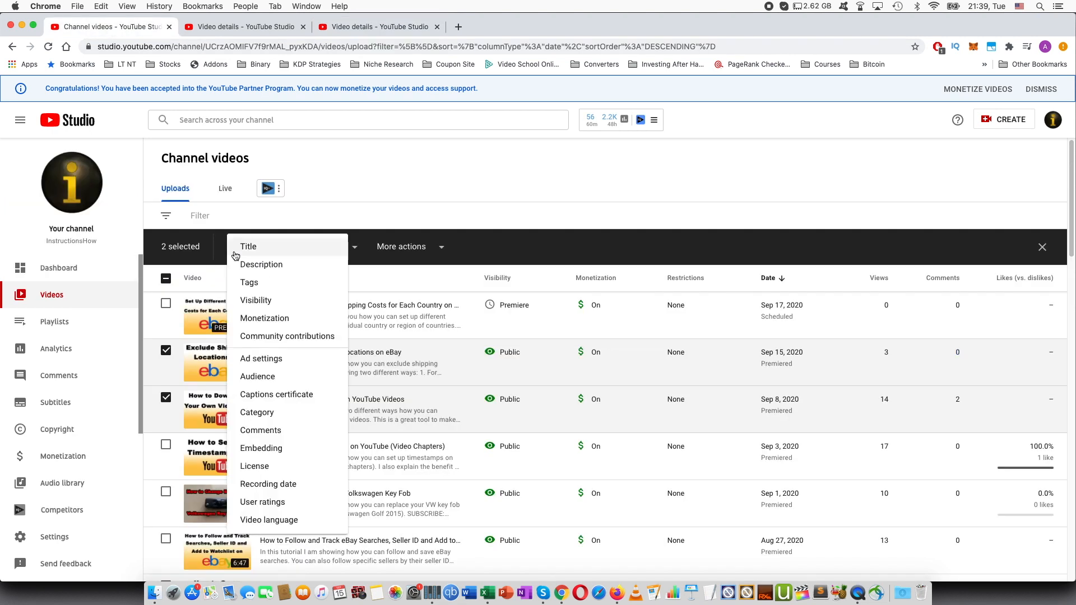
pyautogui.click(248, 266)
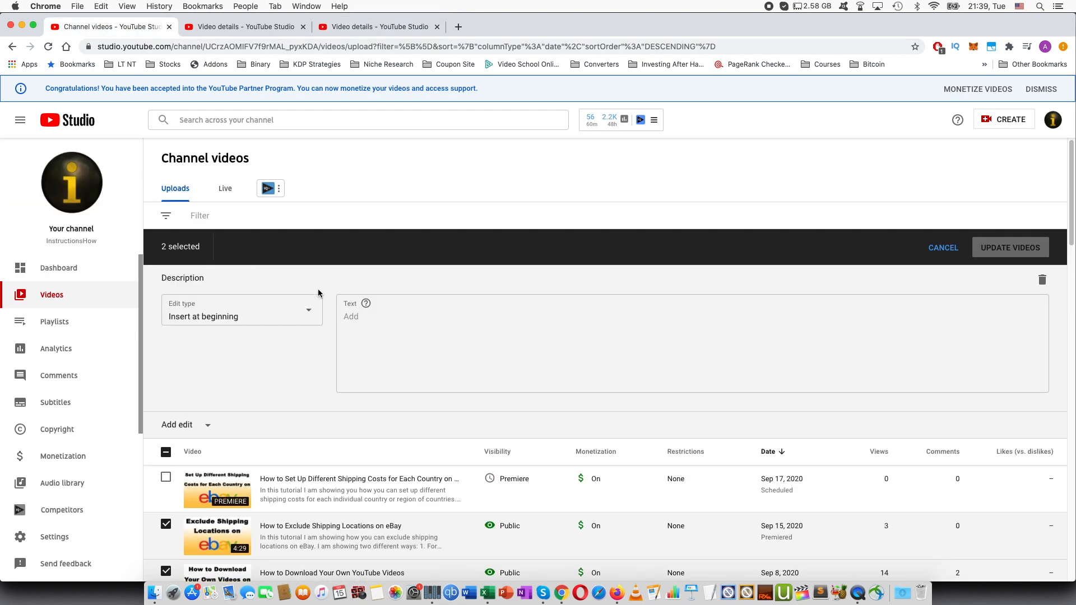
pyautogui.click(233, 318)
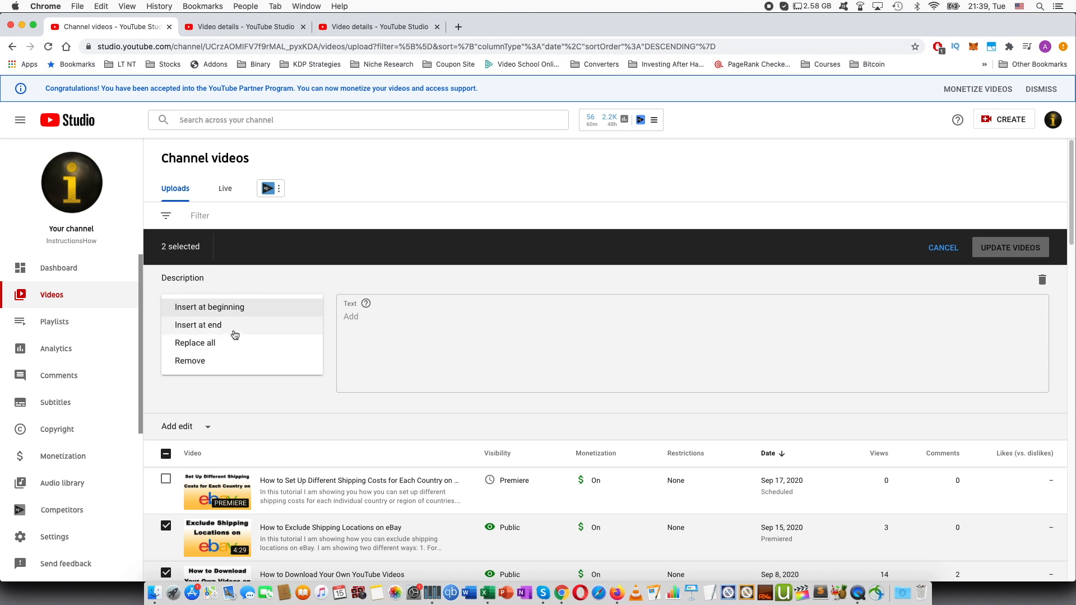
pyautogui.click(231, 329)
pyautogui.click(439, 328)
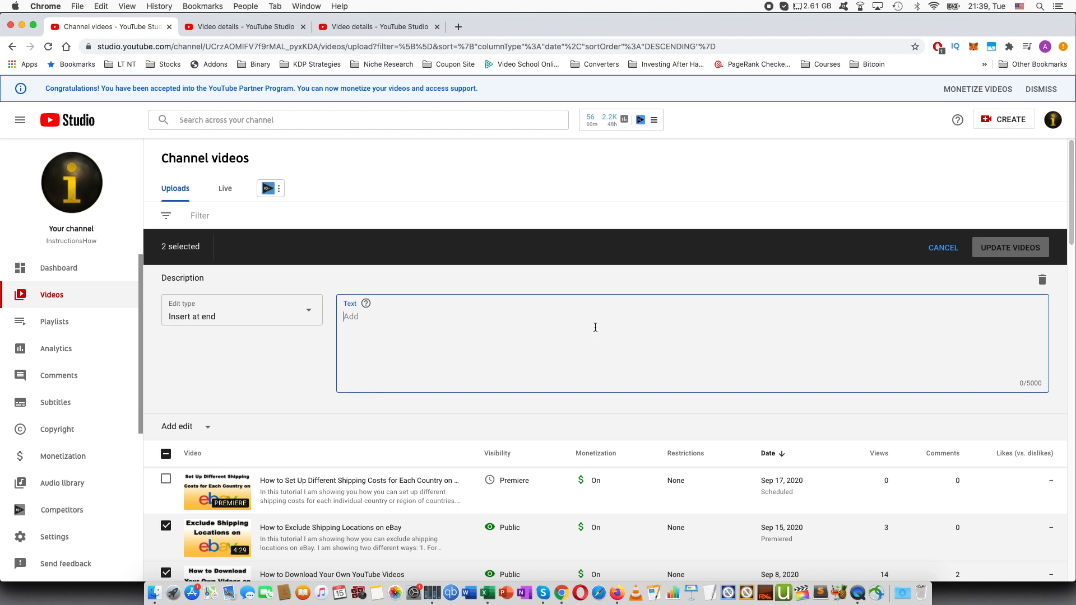
pyautogui.write('Hello world: https://google.com')
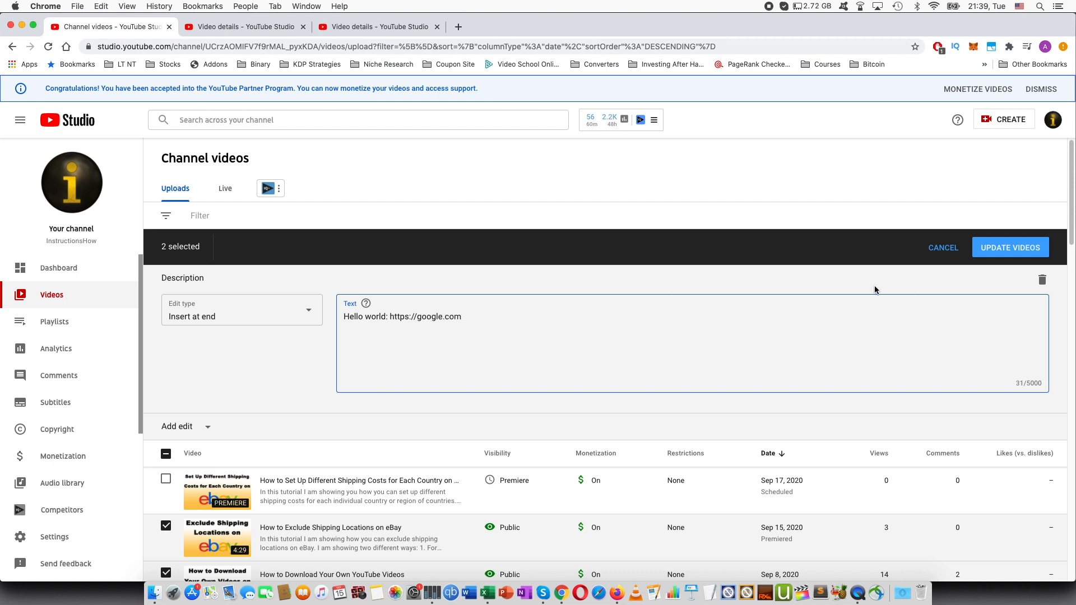
# Update the two selected videos with the text added at the end of their descriptions, acknowledging the implications.
pyautogui.click(1006, 247)
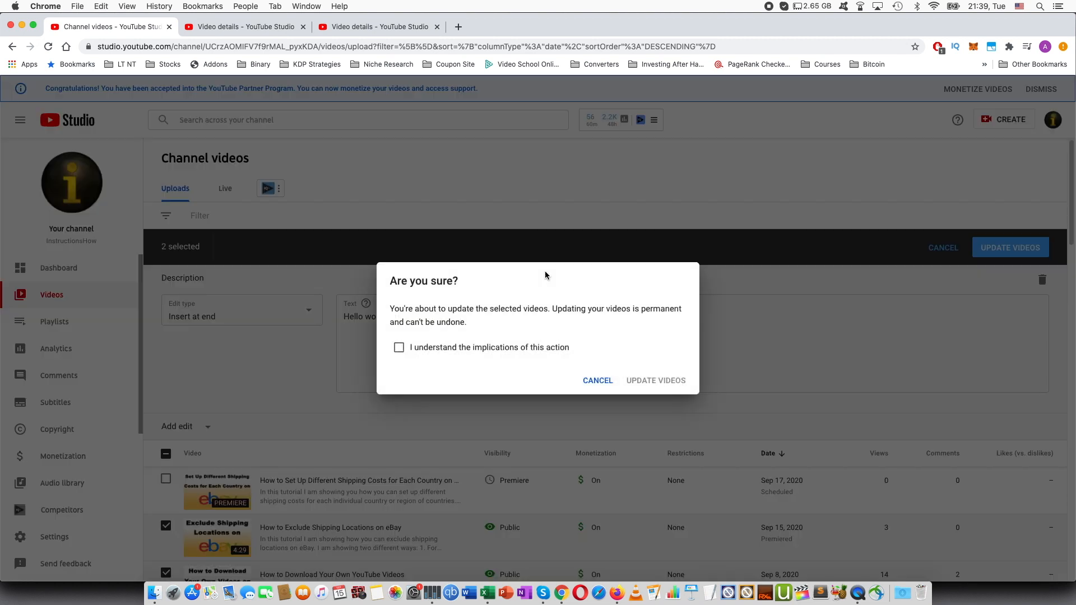
pyautogui.click(483, 350)
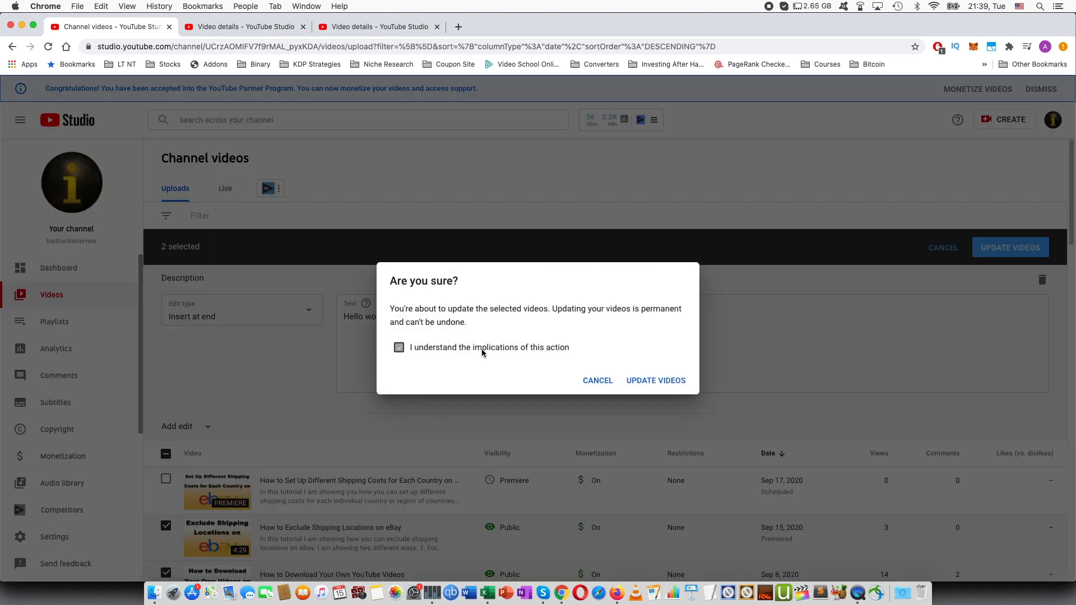
pyautogui.click(668, 381)
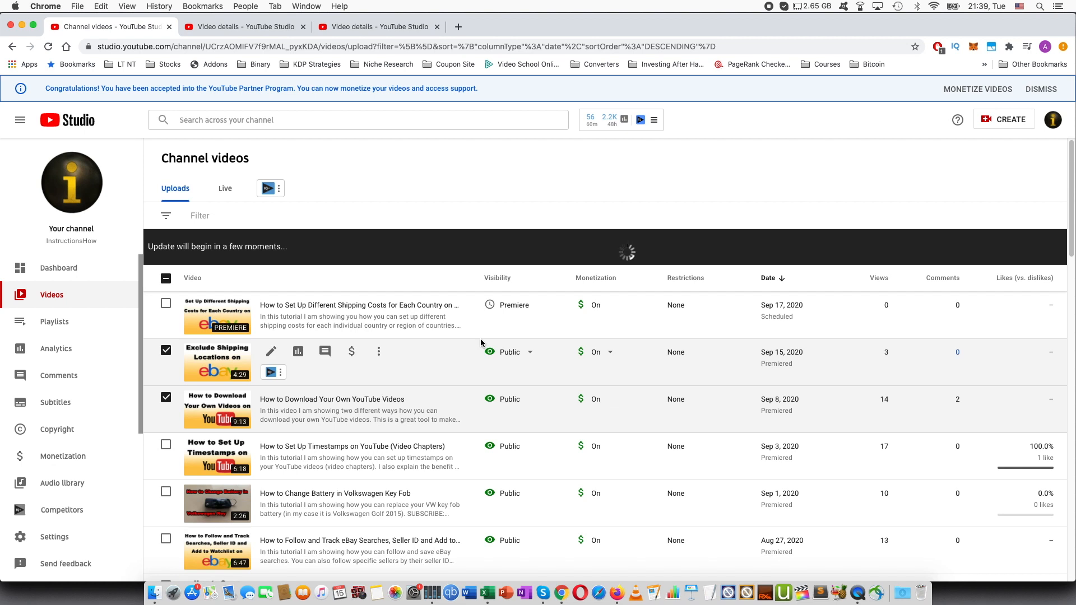